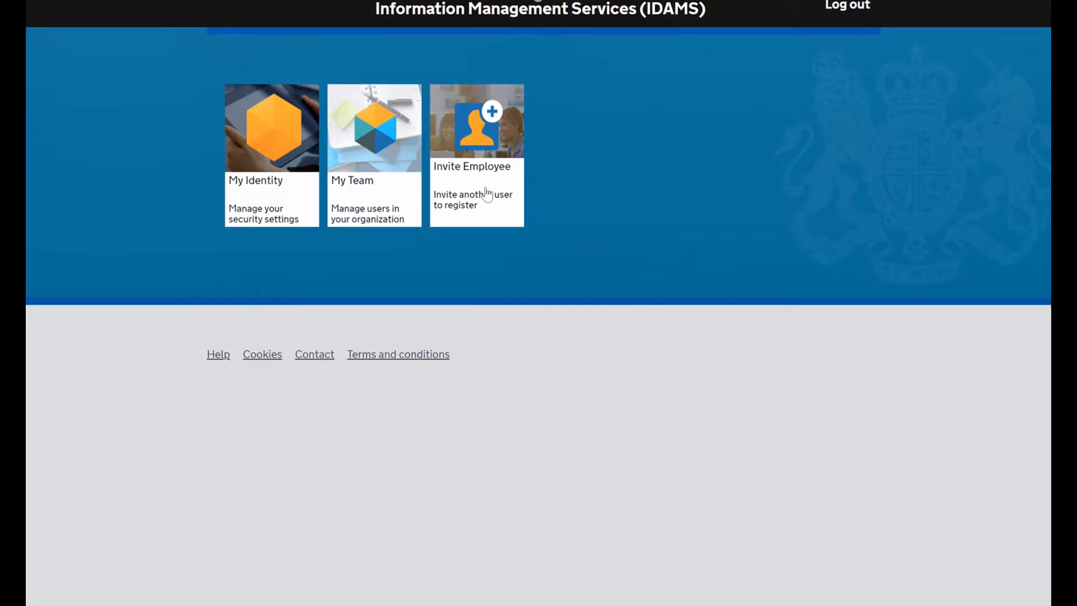
Reach the IDAMS home page showing the My Identity, My Team and Invite Employee tiles
{"action": "left_click", "coordinate": [374, 160]}
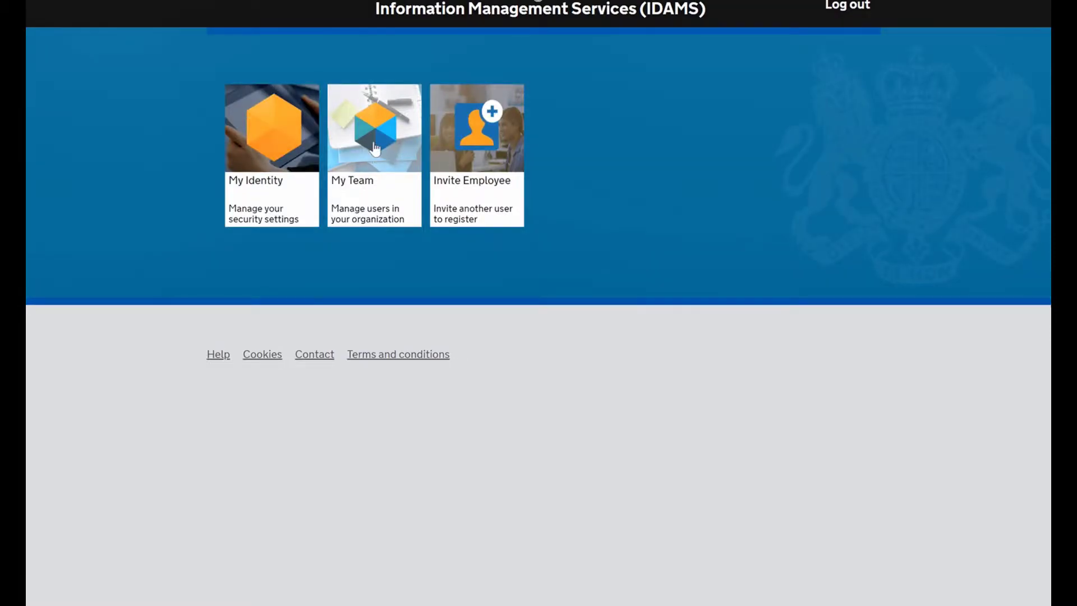
Open Manage Users from the My Team tile and point out the My Account label
{"action": "left_click", "coordinate": [375, 149]}
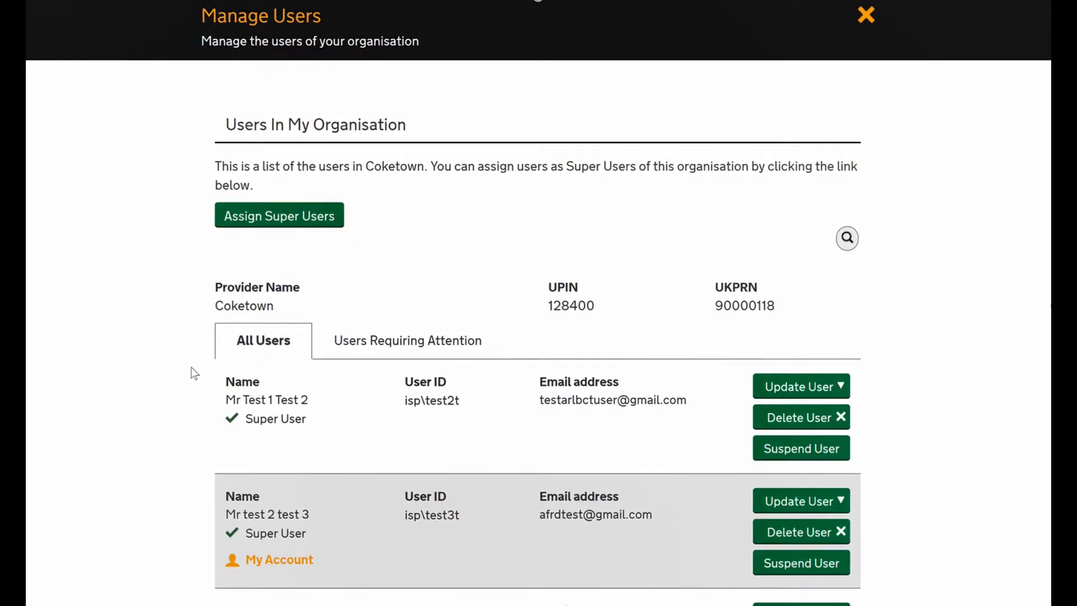
{"action": "scroll", "coordinate": [195, 372], "scroll_direction": "down", "scroll_amount": 3}
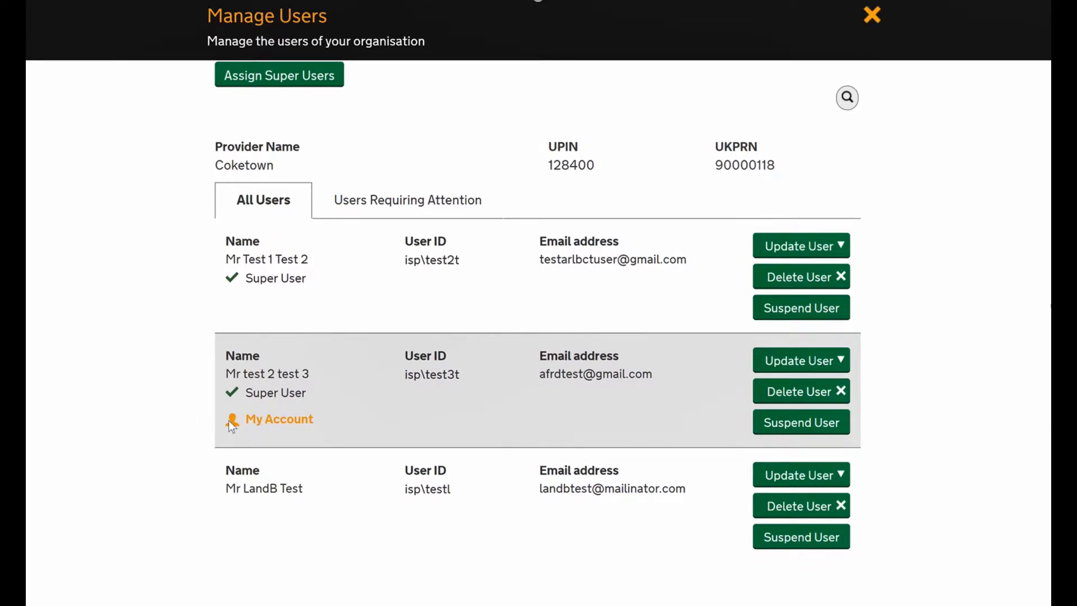
{"action": "left_click_drag", "start_coordinate": [229, 420], "coordinate": [334, 431]}
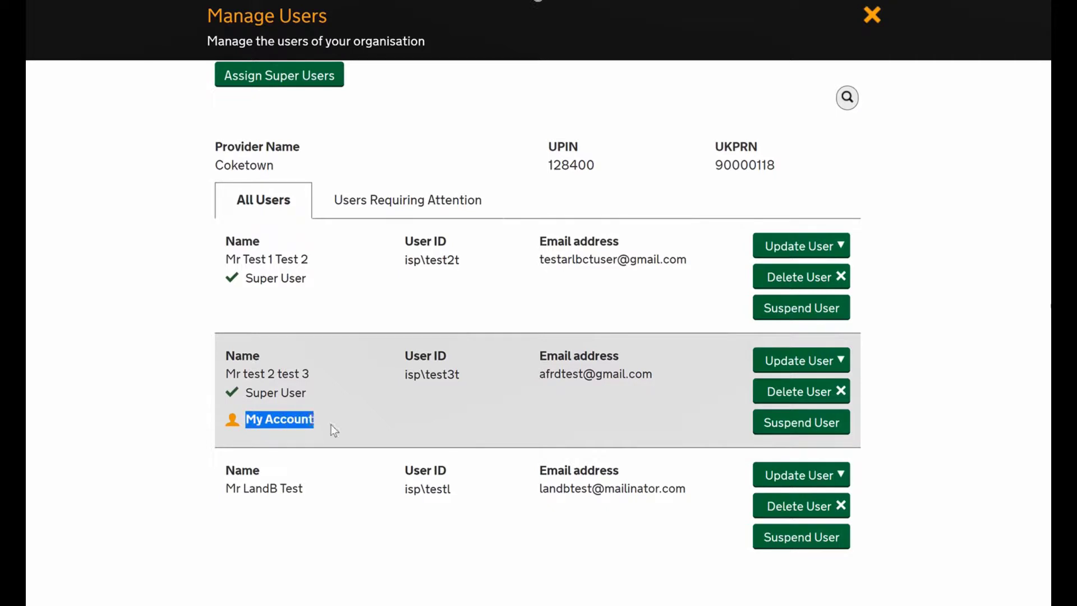
{"action": "left_click", "coordinate": [328, 423]}
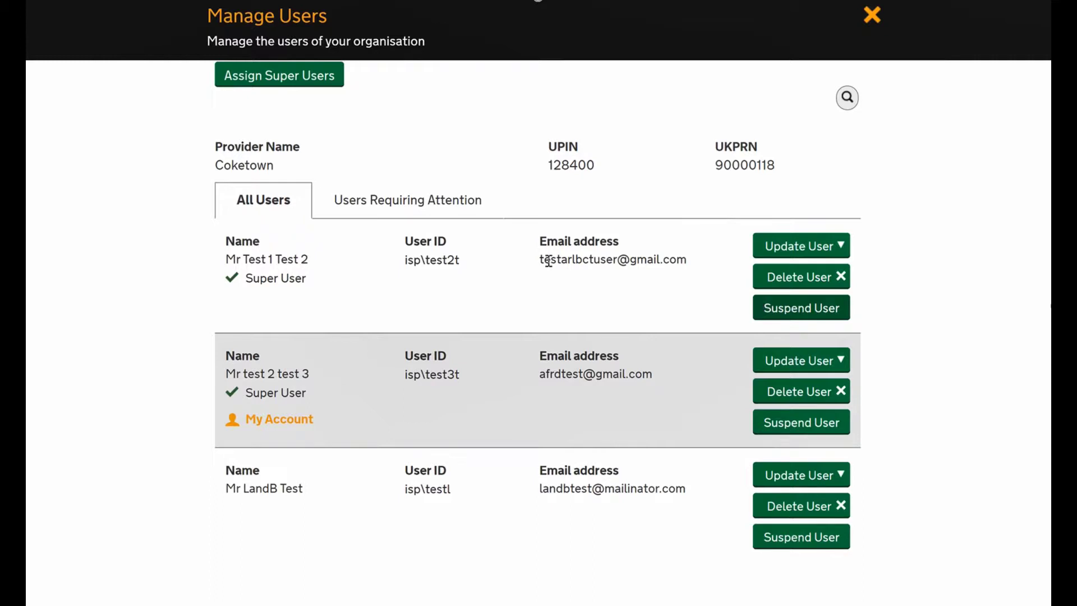
Expand the first user's details, noting they have no application roles or permissions
{"action": "left_click", "coordinate": [827, 251]}
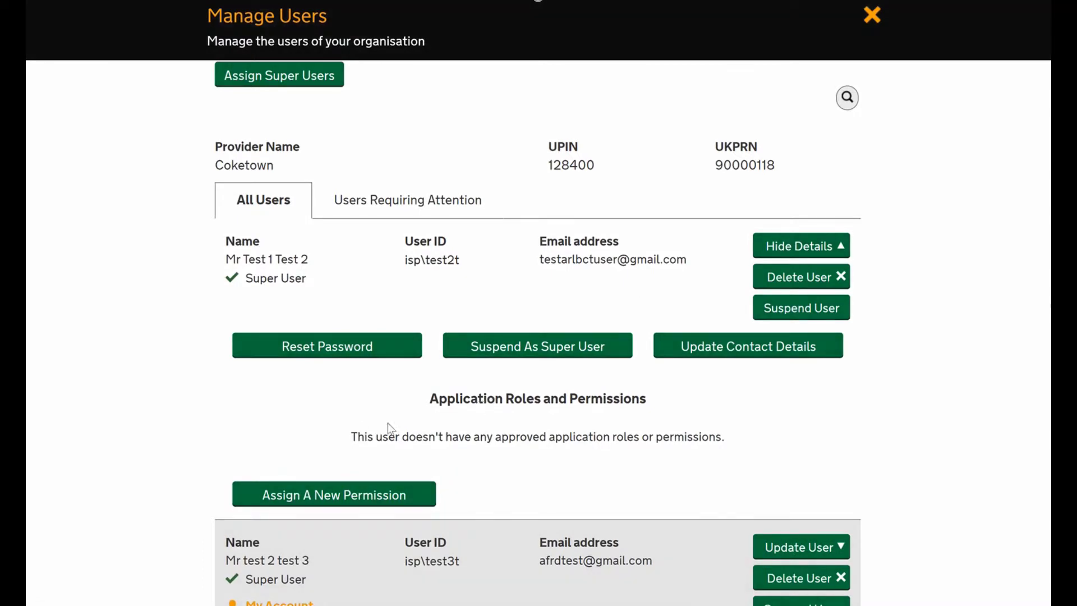
{"action": "left_click_drag", "start_coordinate": [352, 438], "coordinate": [726, 438]}
{"action": "left_click", "coordinate": [752, 449]}
{"action": "scroll", "coordinate": [658, 436], "scroll_direction": "down", "scroll_amount": 2}
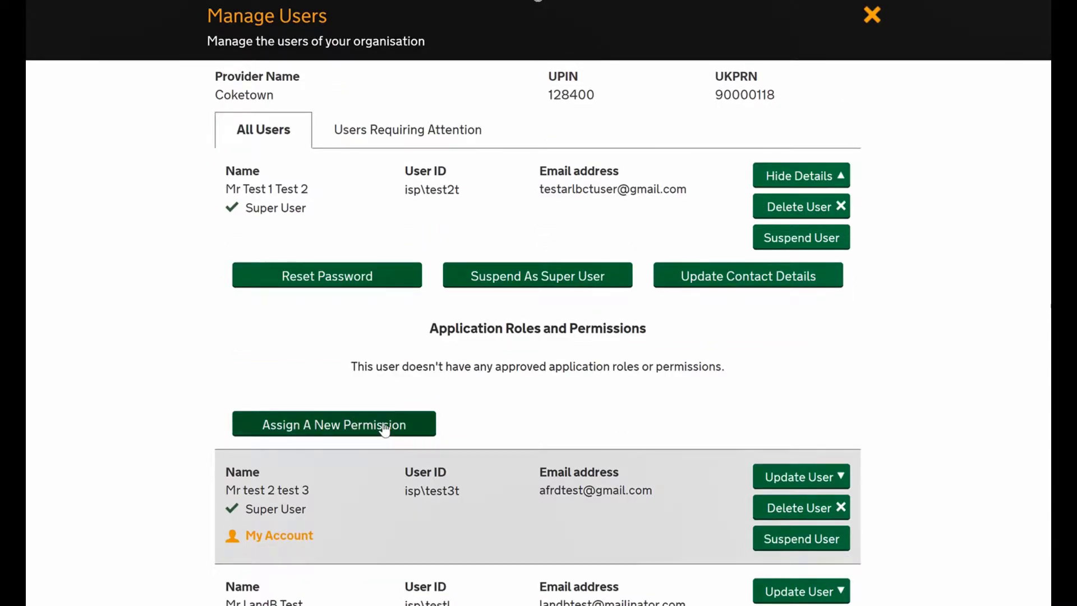
Start assigning permissions to the first user and grant Academy Budget Forecast Preparer
{"action": "left_click", "coordinate": [385, 427]}
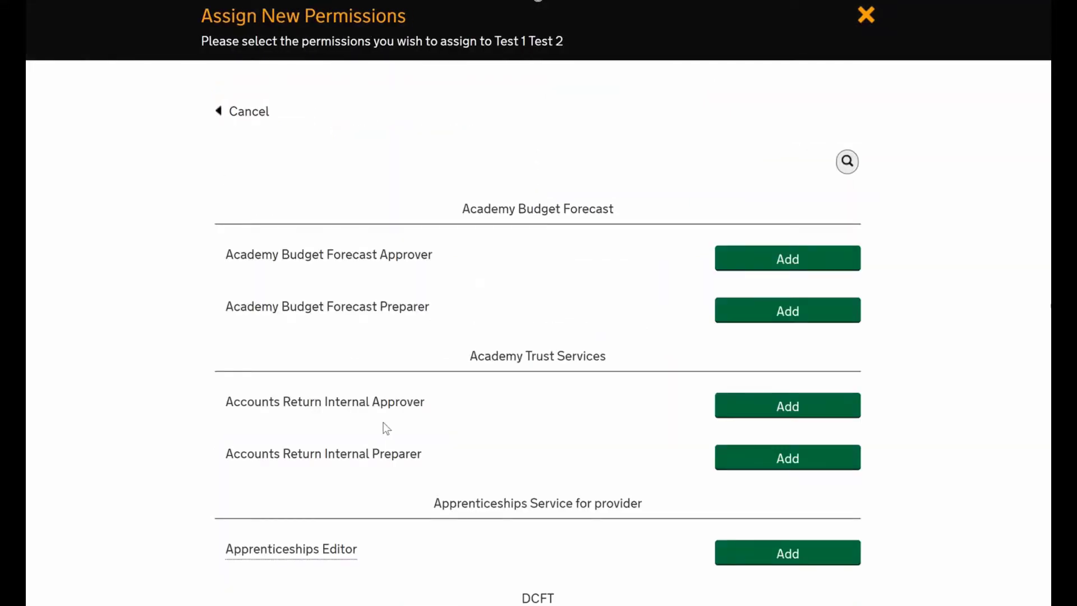
{"action": "left_click_drag", "start_coordinate": [204, 14], "coordinate": [394, 67]}
{"action": "left_click", "coordinate": [394, 68]}
{"action": "left_click_drag", "start_coordinate": [482, 40], "coordinate": [559, 42]}
{"action": "left_click", "coordinate": [573, 151]}
{"action": "left_click_drag", "start_coordinate": [466, 209], "coordinate": [625, 213]}
{"action": "left_click", "coordinate": [568, 264]}
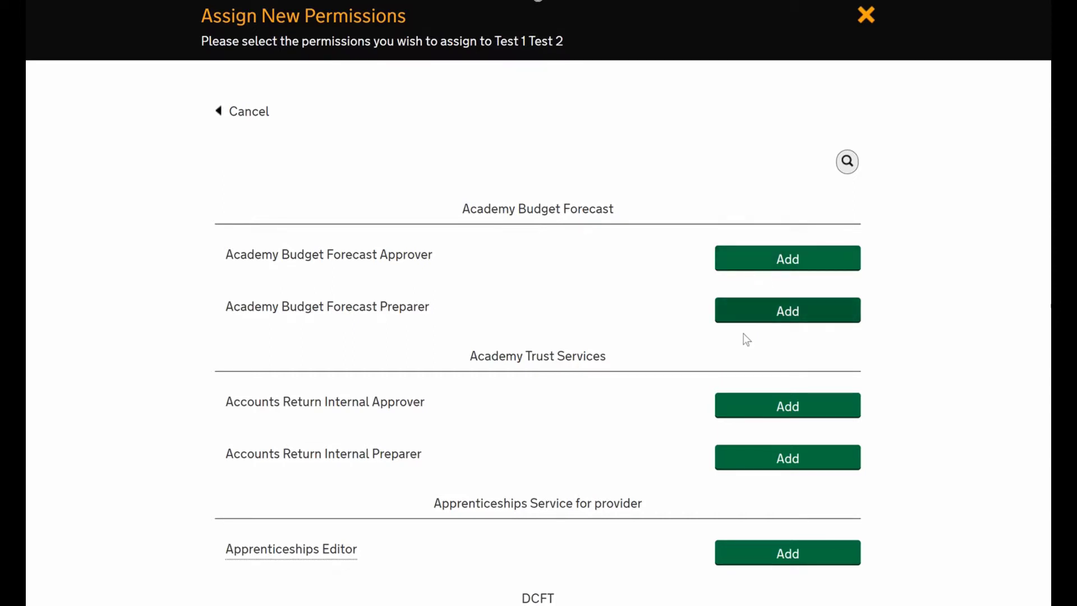
{"action": "left_click", "coordinate": [753, 313]}
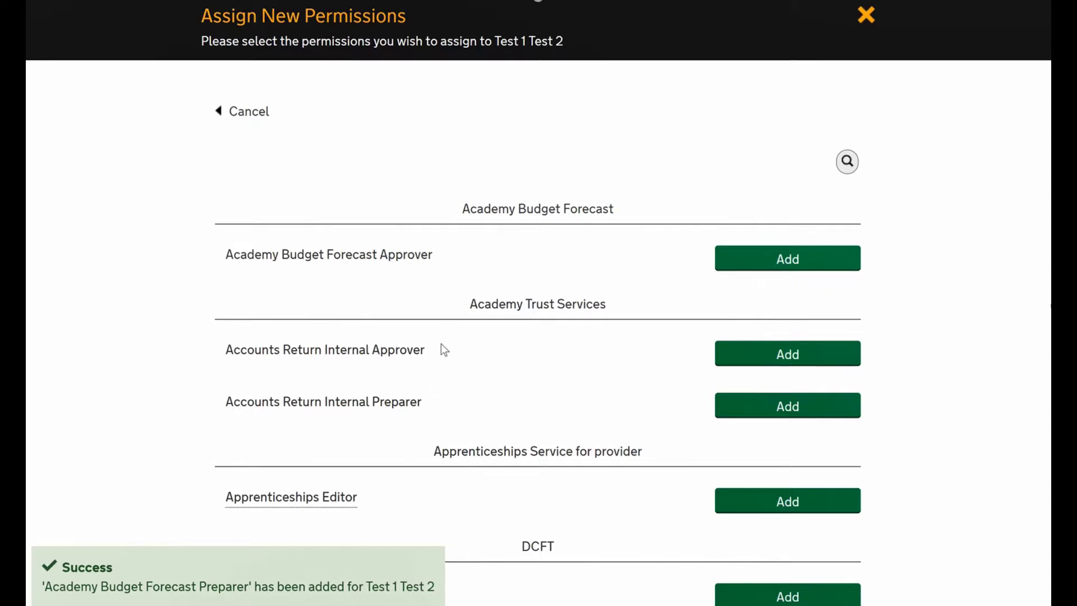
Grant the Accounts Return Internal Preparer and Academy Trust Land and Buildings Approver roles
{"action": "scroll", "coordinate": [522, 295], "scroll_direction": "down", "scroll_amount": 2}
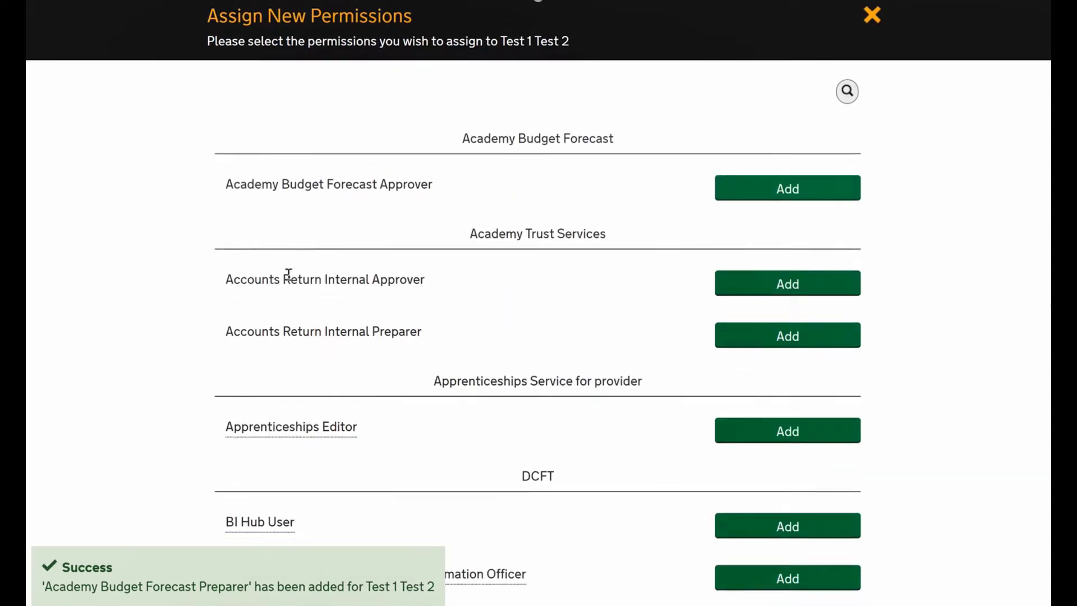
{"action": "left_click_drag", "start_coordinate": [234, 279], "coordinate": [321, 279]}
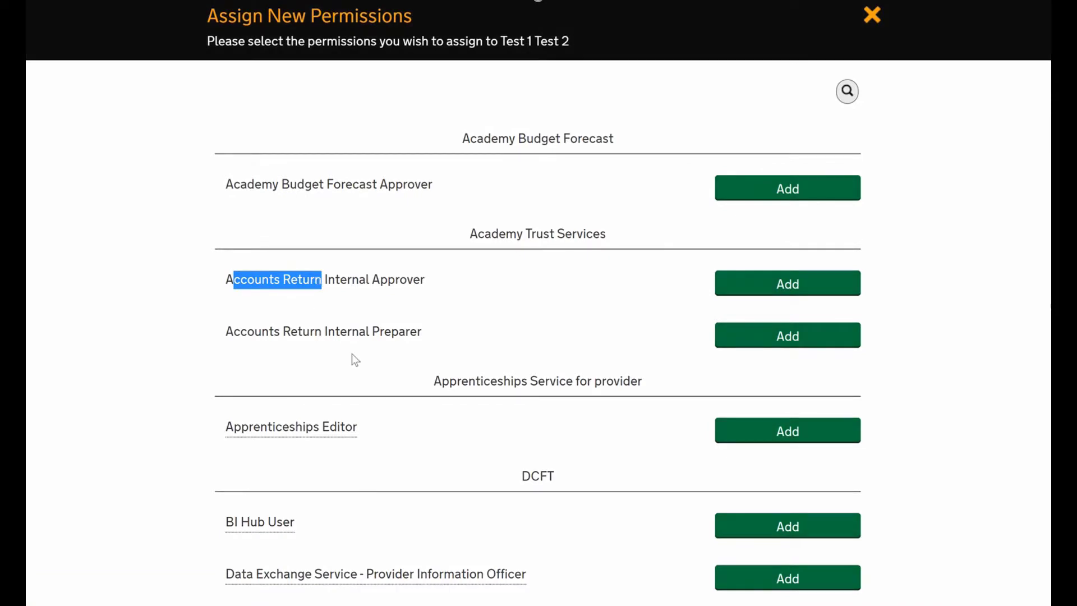
{"action": "left_click", "coordinate": [740, 339]}
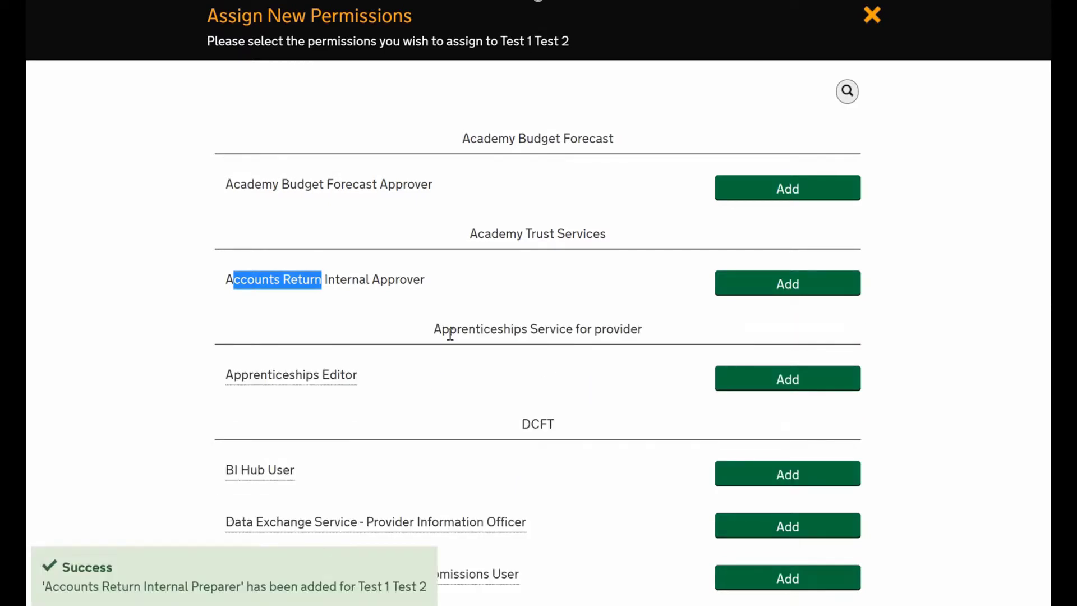
{"action": "scroll", "coordinate": [448, 335], "scroll_direction": "down", "scroll_amount": 5}
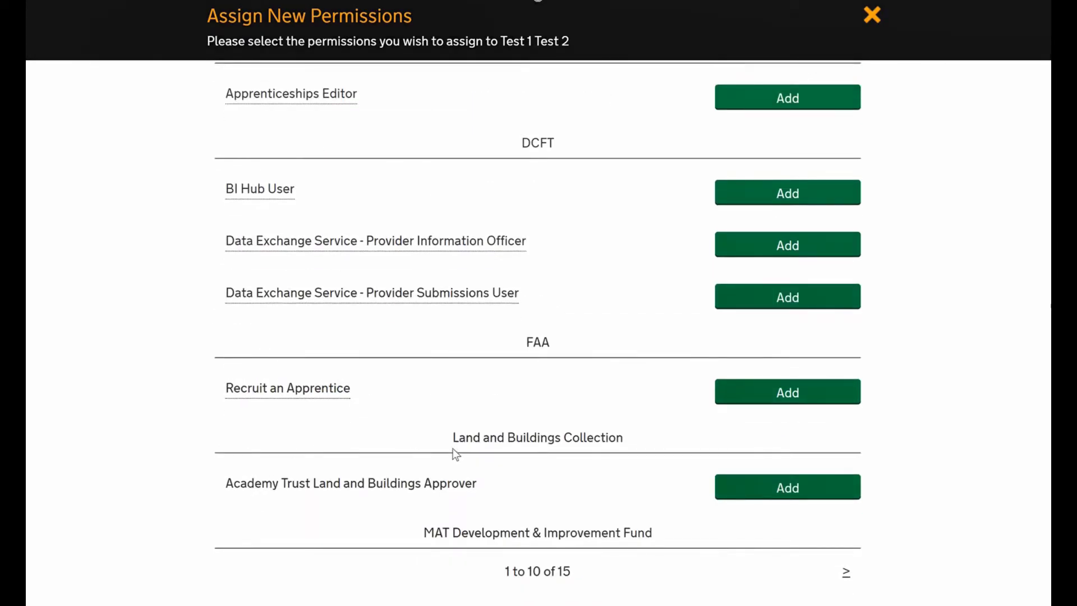
{"action": "left_click", "coordinate": [743, 485]}
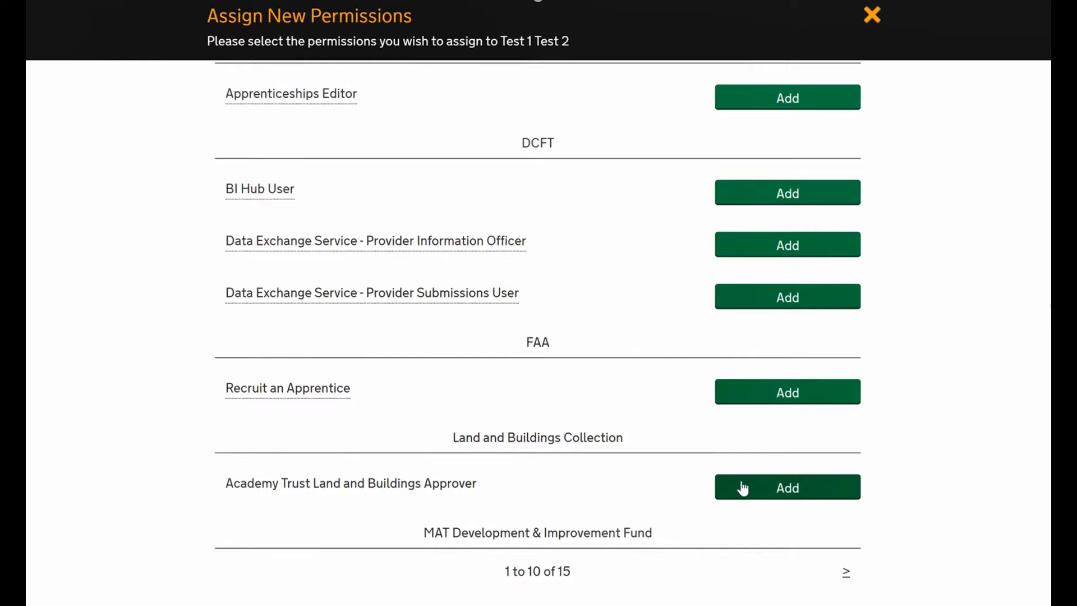
{"action": "left_click", "coordinate": [742, 483]}
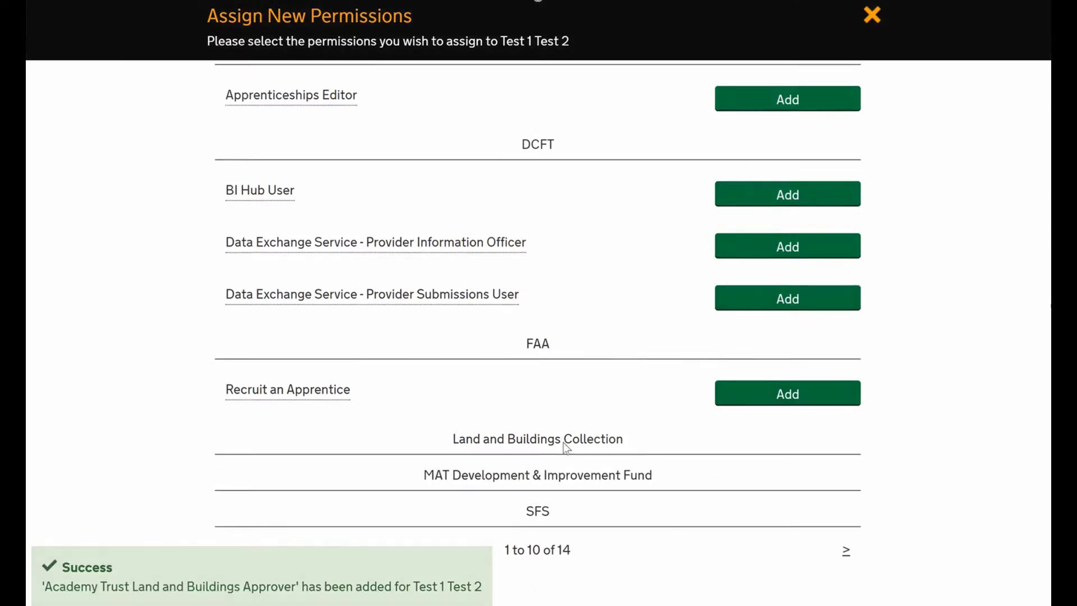
{"action": "scroll", "coordinate": [527, 433], "scroll_direction": "up", "scroll_amount": 6}
{"action": "left_click_drag", "start_coordinate": [526, 433], "coordinate": [208, 332]}
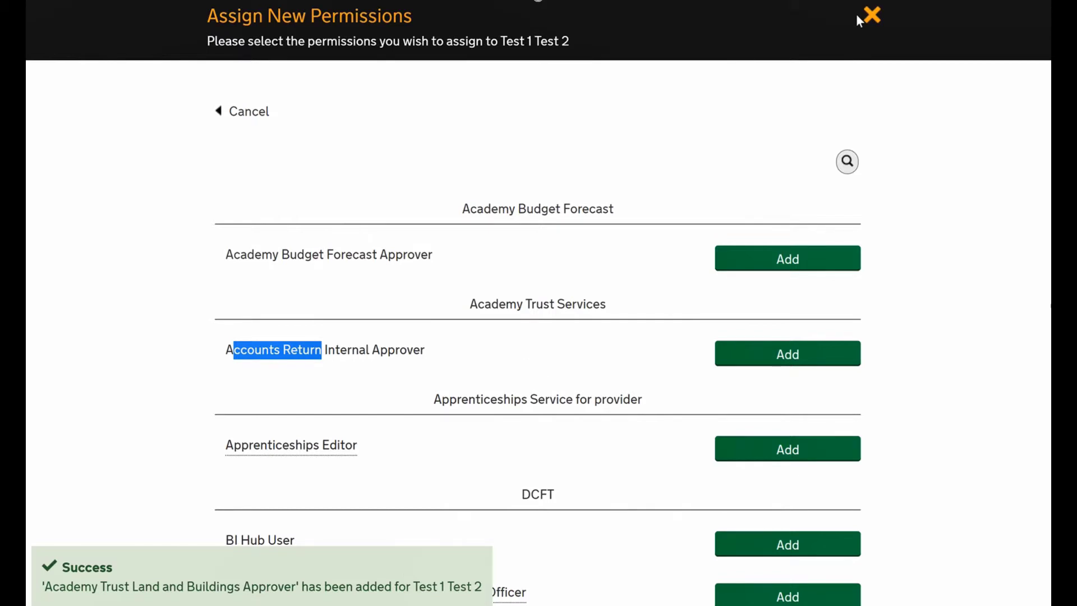
Close Assign New Permissions and review the user's Budget Forecast, Land and Buildings and Accounts Return roles
{"action": "left_click", "coordinate": [874, 17]}
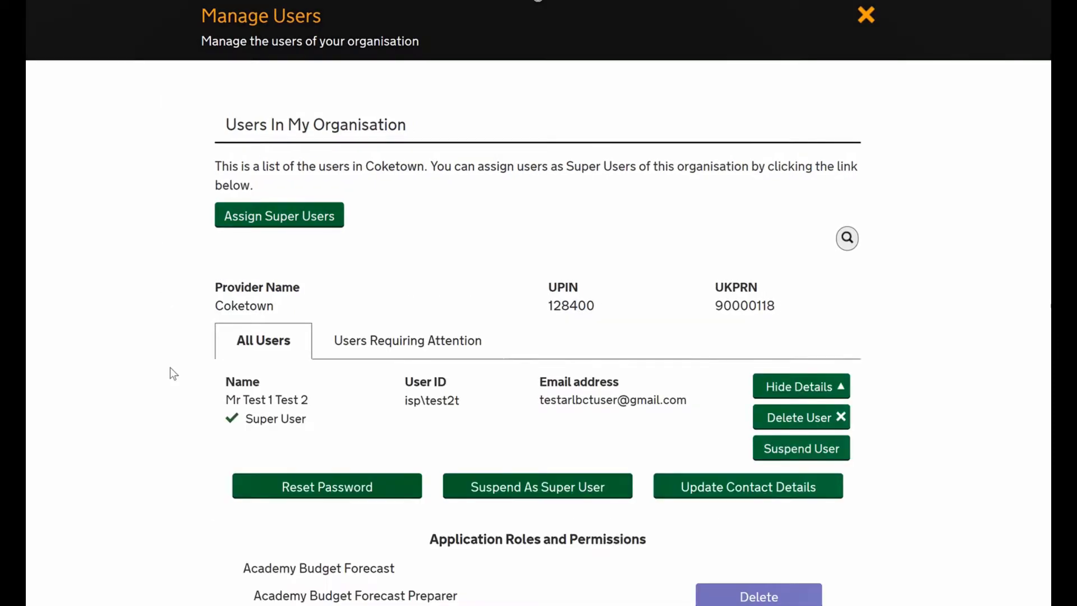
{"action": "scroll", "coordinate": [170, 368], "scroll_direction": "down", "scroll_amount": 3}
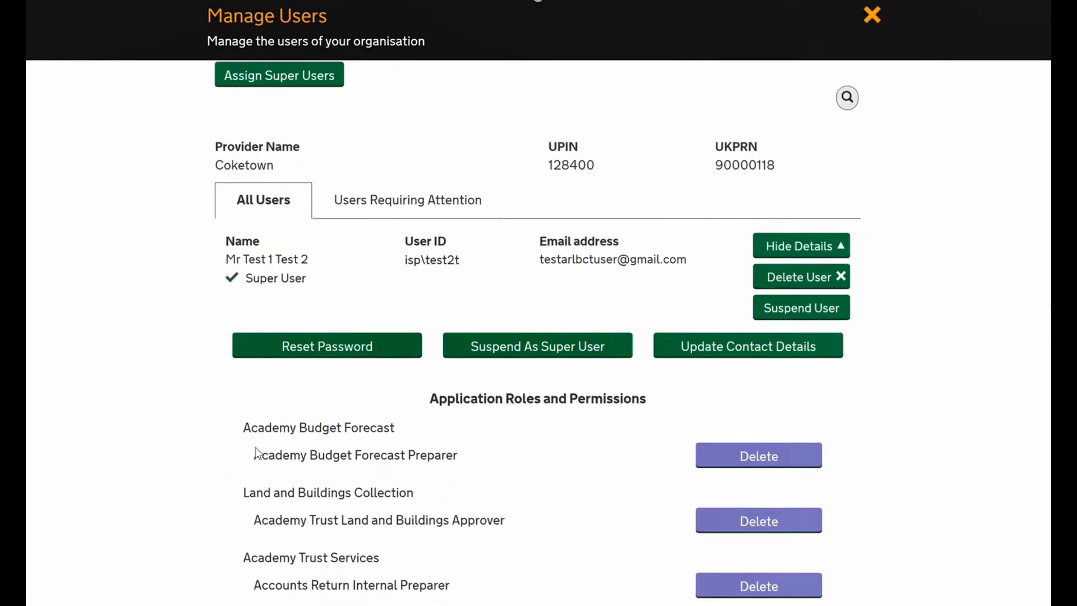
{"action": "scroll", "coordinate": [290, 511], "scroll_direction": "down", "scroll_amount": 1}
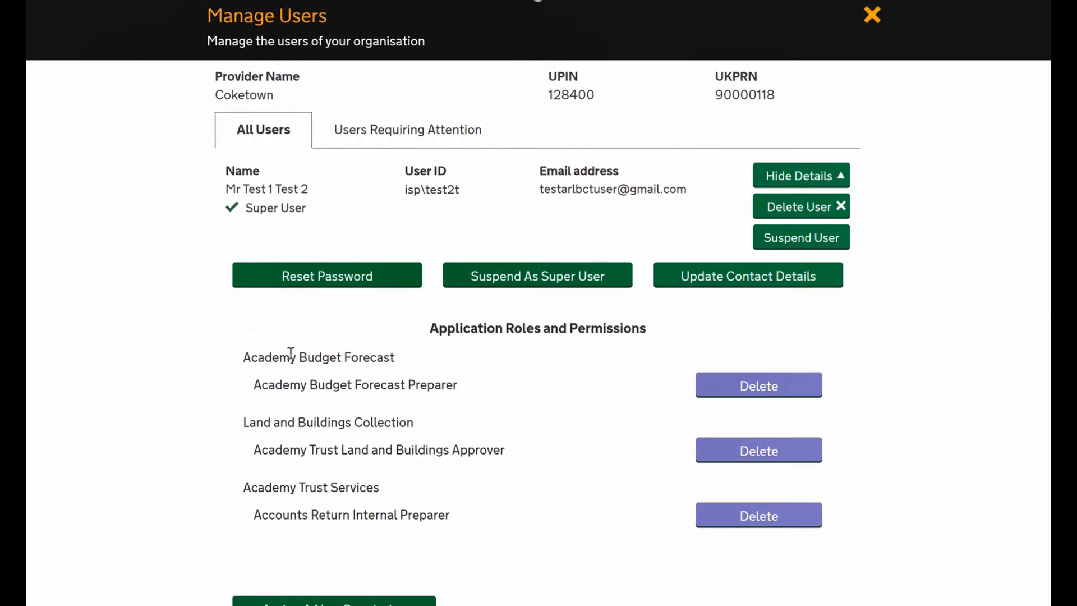
{"action": "left_click_drag", "start_coordinate": [395, 357], "coordinate": [308, 357]}
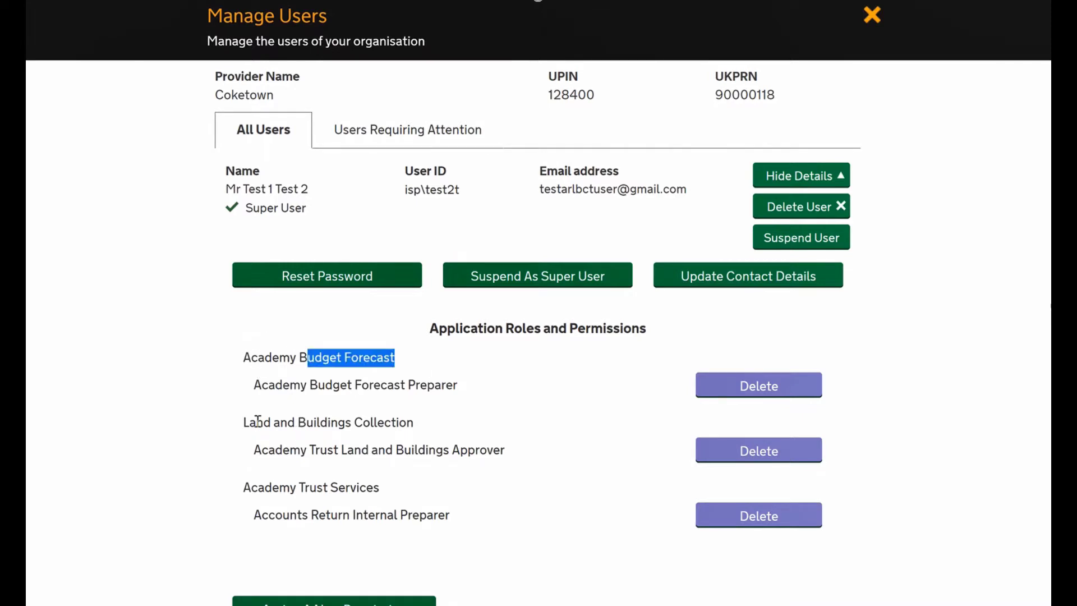
{"action": "left_click_drag", "start_coordinate": [264, 423], "coordinate": [415, 423]}
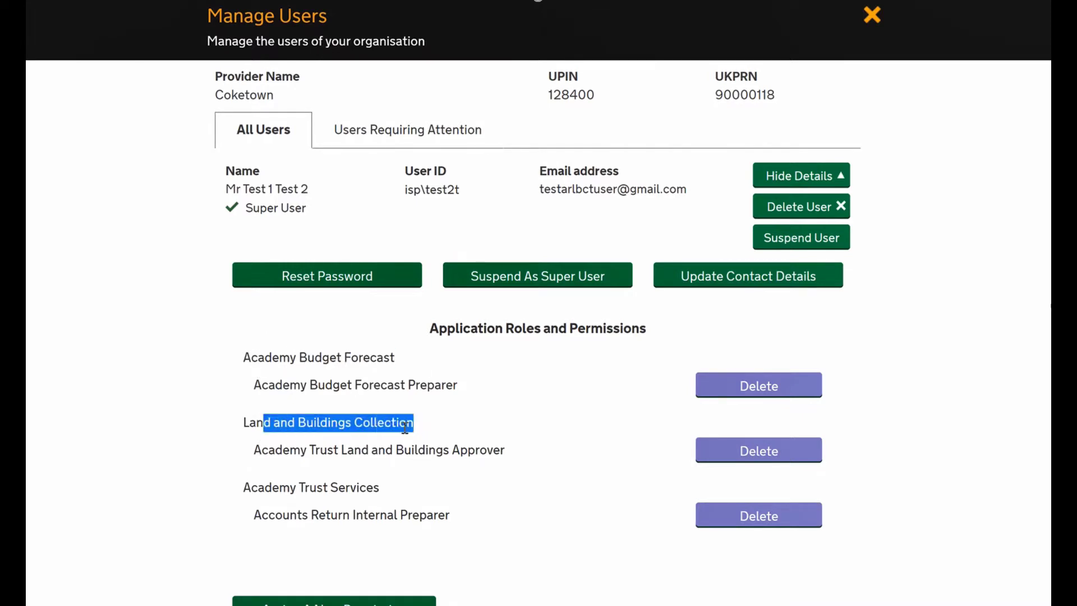
{"action": "left_click_drag", "start_coordinate": [264, 514], "coordinate": [451, 514]}
{"action": "left_click", "coordinate": [343, 508]}
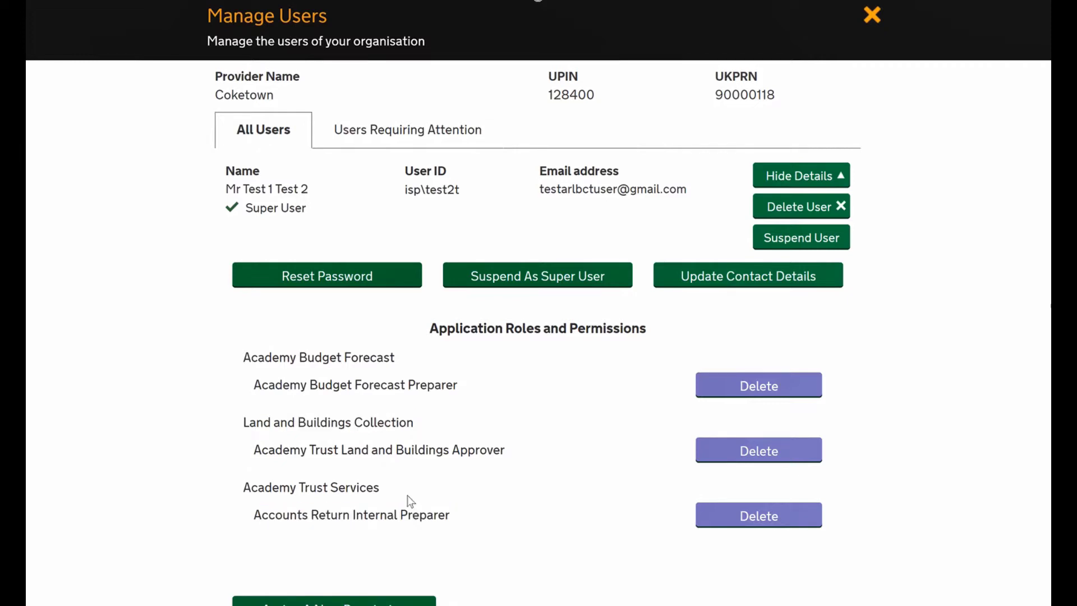
{"action": "scroll", "coordinate": [514, 445], "scroll_direction": "down", "scroll_amount": 1}
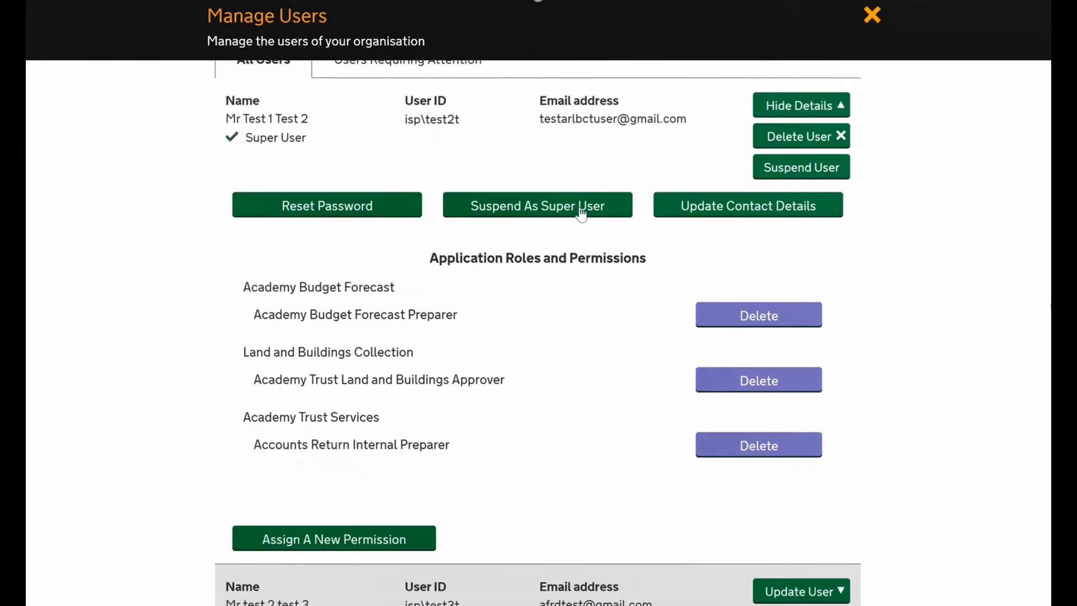
Expand the LandB Test user's details from the Manage Users list
{"action": "scroll", "coordinate": [410, 308], "scroll_direction": "down", "scroll_amount": 3}
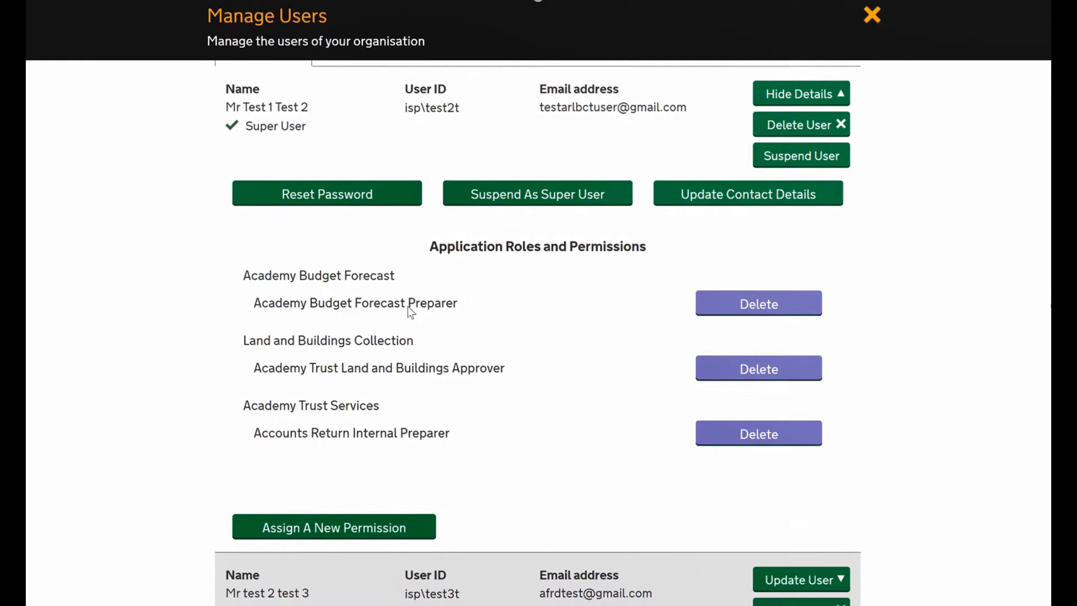
{"action": "scroll", "coordinate": [323, 312], "scroll_direction": "down", "scroll_amount": 1}
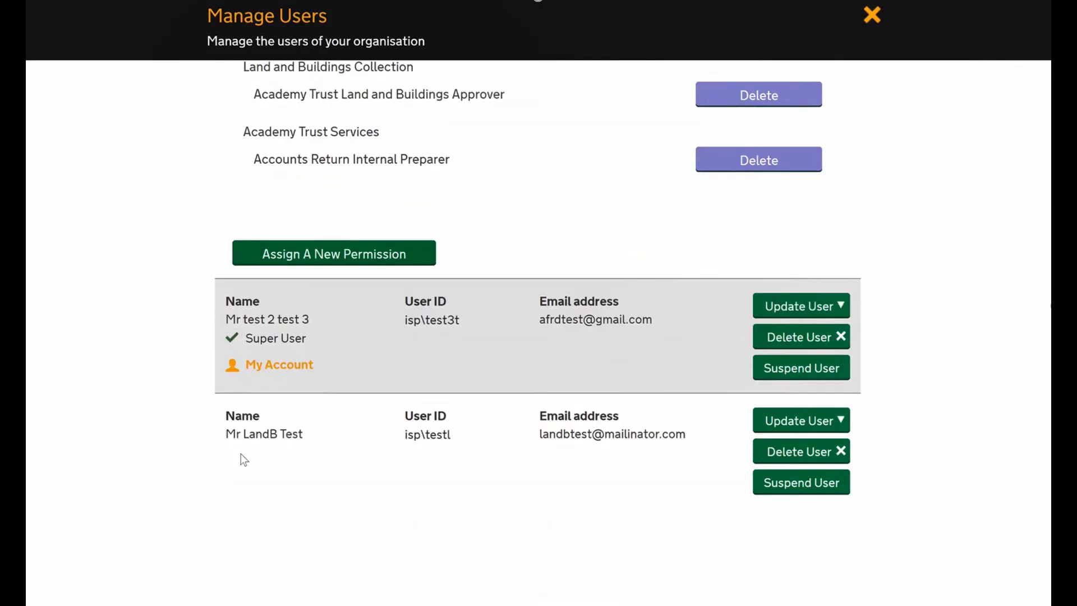
{"action": "left_click", "coordinate": [779, 422]}
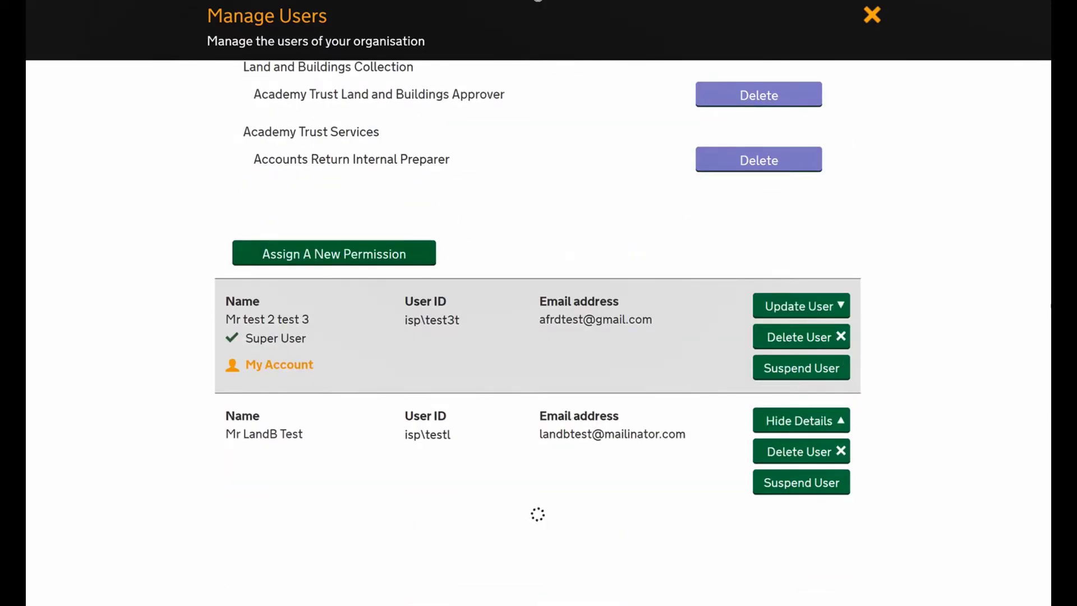
{"action": "scroll", "coordinate": [416, 413], "scroll_direction": "down", "scroll_amount": 2}
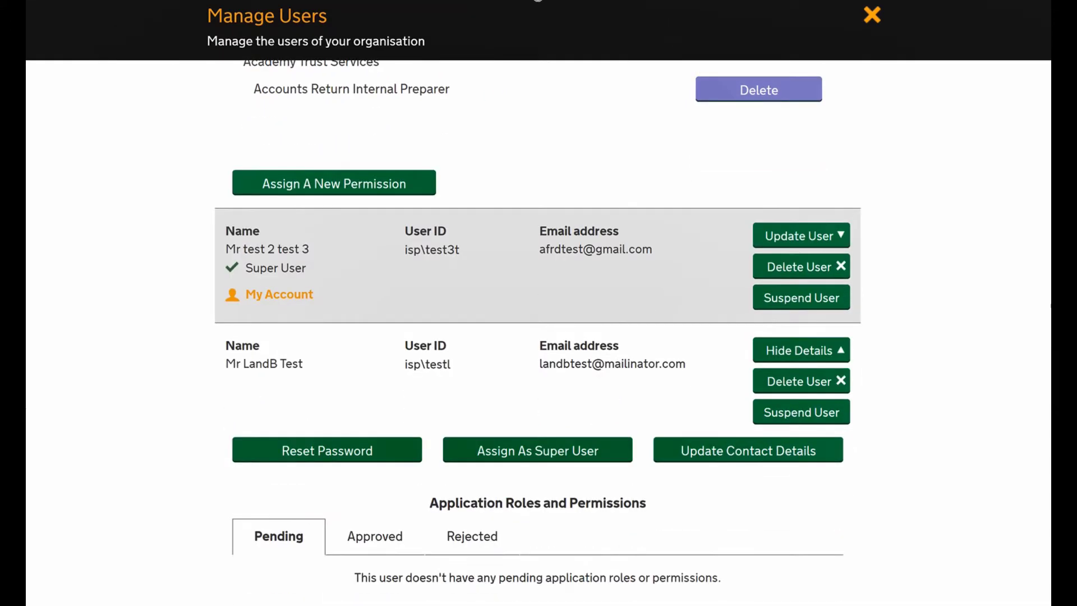
{"action": "scroll", "coordinate": [443, 418], "scroll_direction": "down", "scroll_amount": 2}
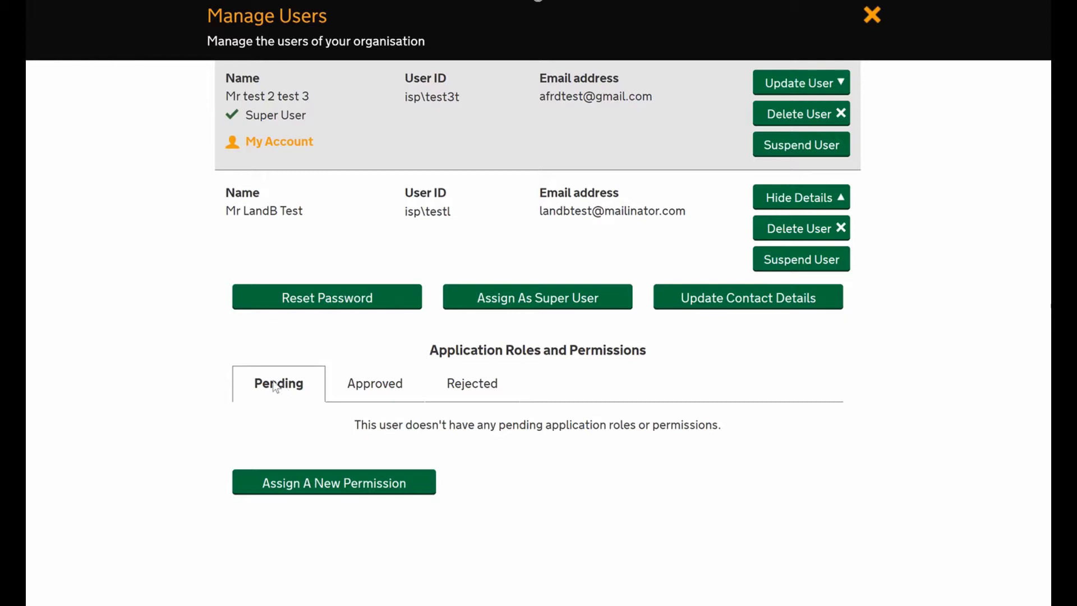
View LandB Test's approved roles, checking Rejected, and point out the MDIF heading
{"action": "left_click", "coordinate": [386, 387]}
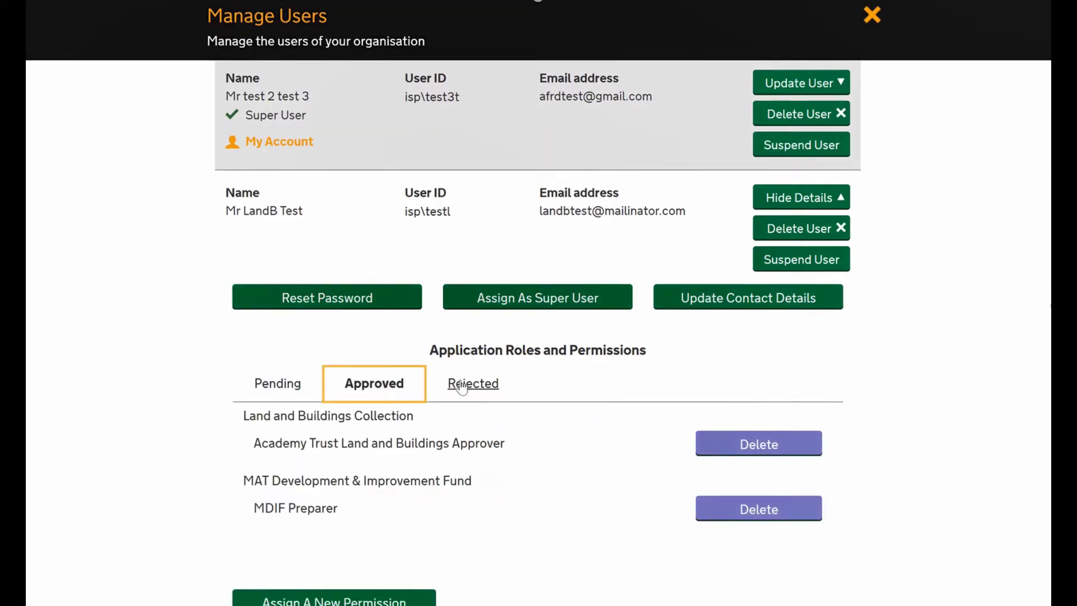
{"action": "left_click", "coordinate": [461, 385]}
{"action": "left_click", "coordinate": [389, 384]}
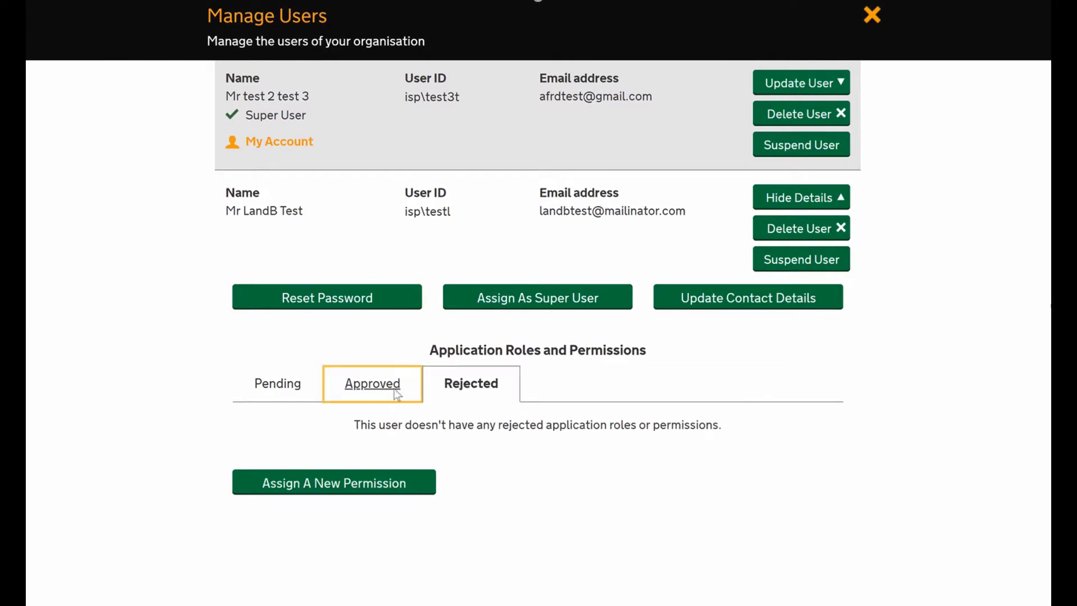
{"action": "scroll", "coordinate": [221, 453], "scroll_direction": "down", "scroll_amount": 1}
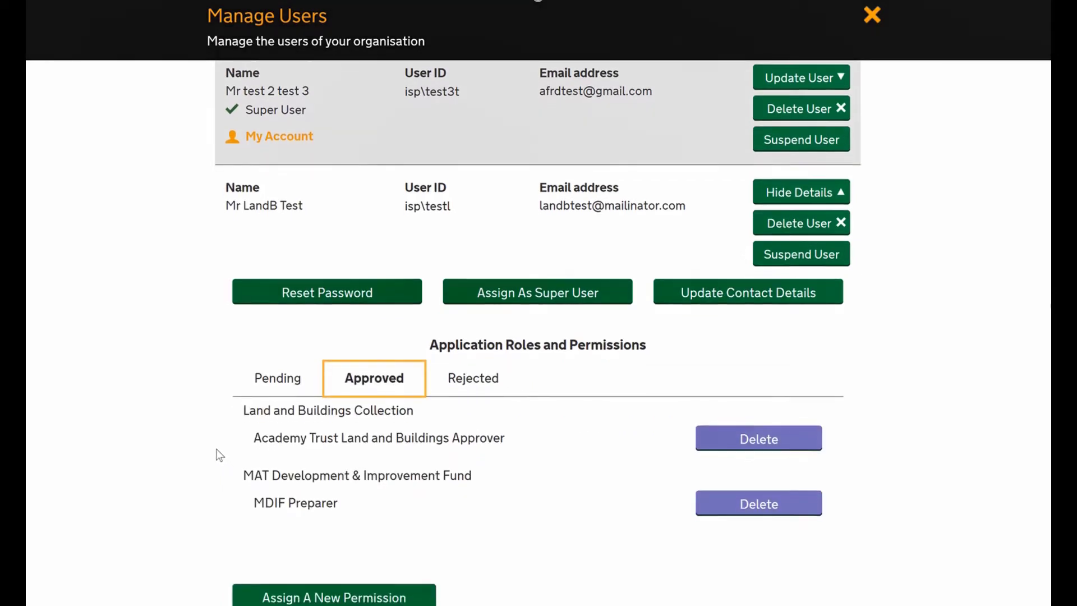
{"action": "left_click_drag", "start_coordinate": [250, 411], "coordinate": [477, 415]}
Delete the MDIF Preparer role from LandB Test's approved roles
{"action": "left_click", "coordinate": [479, 428]}
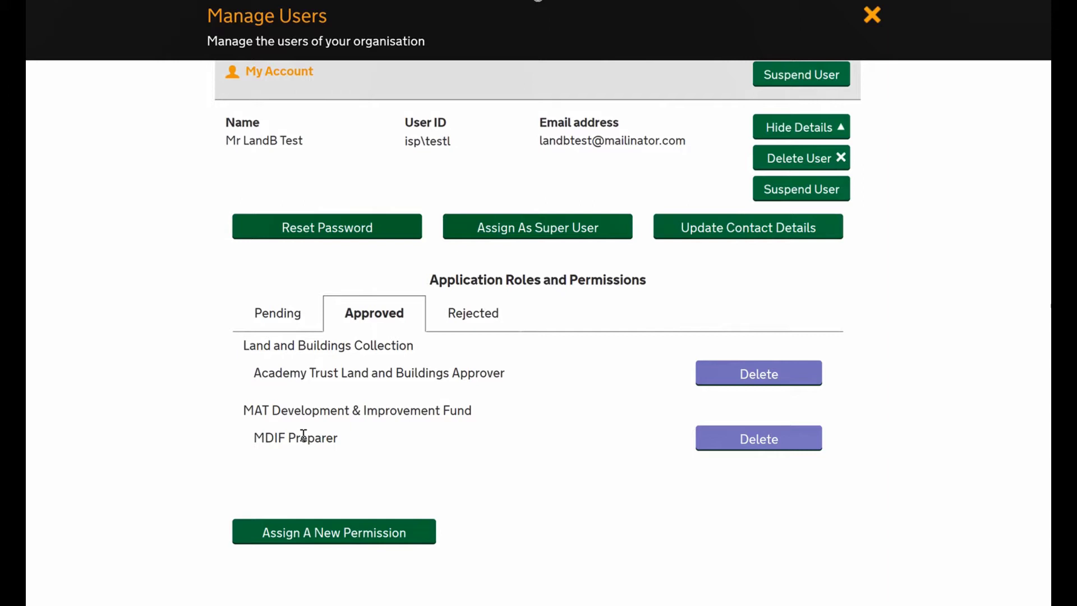
{"action": "left_click", "coordinate": [767, 441]}
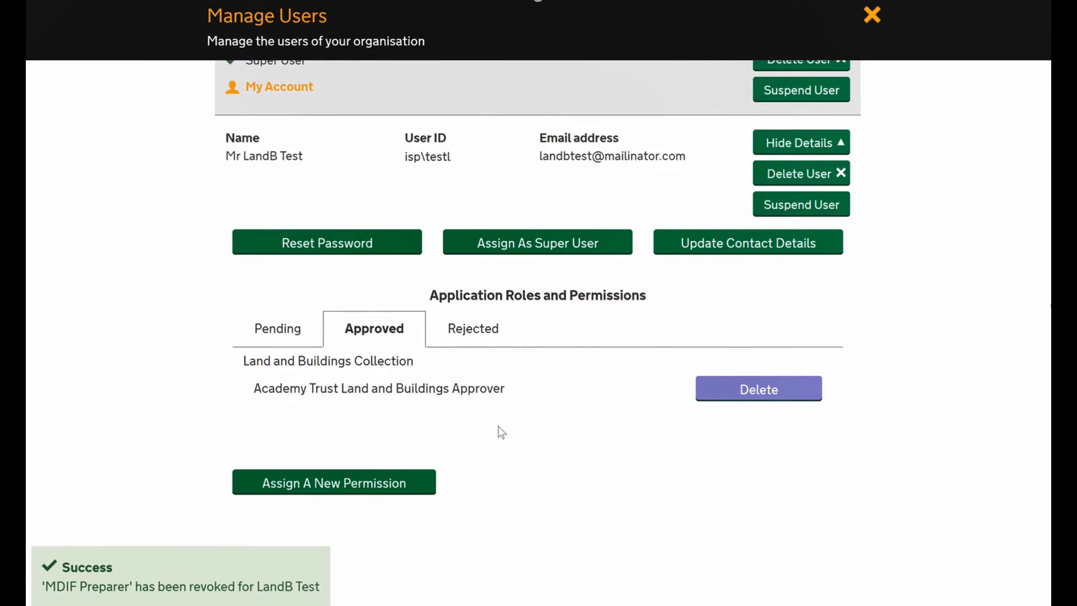
Add the Academy Budget Forecast Approver role to LandB Test and close the assignment view
{"action": "left_click", "coordinate": [406, 490]}
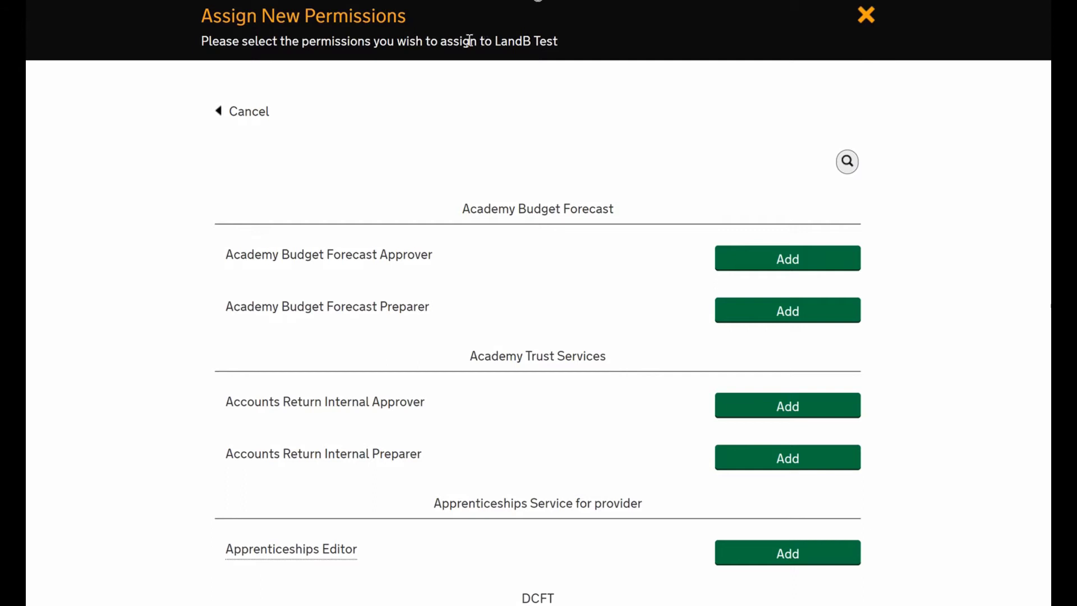
{"action": "left_click_drag", "start_coordinate": [456, 40], "coordinate": [560, 39]}
{"action": "left_click", "coordinate": [563, 112]}
{"action": "left_click", "coordinate": [835, 263]}
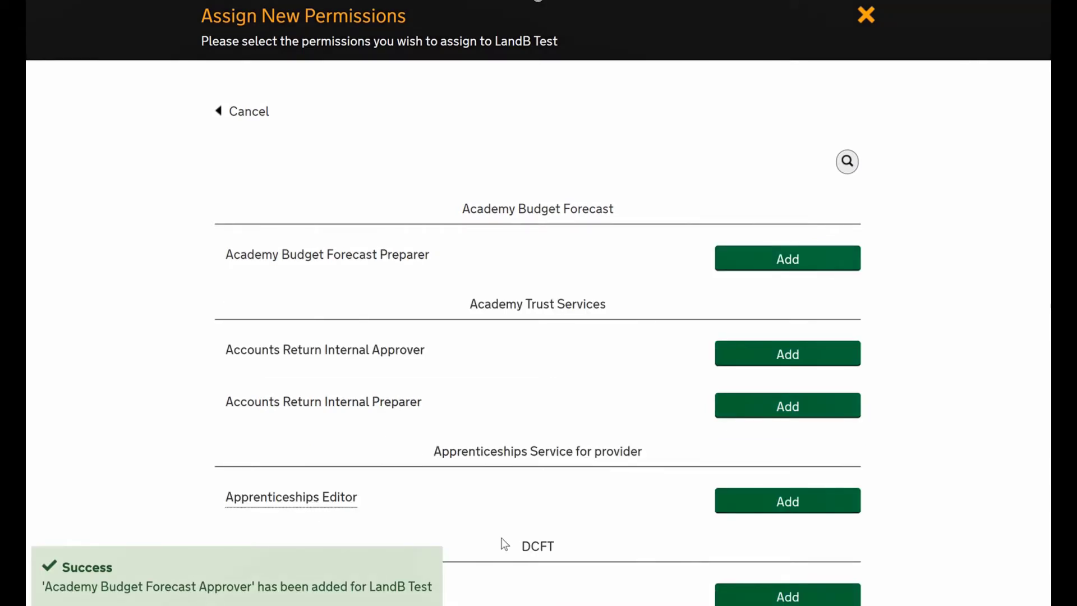
{"action": "left_click", "coordinate": [865, 16]}
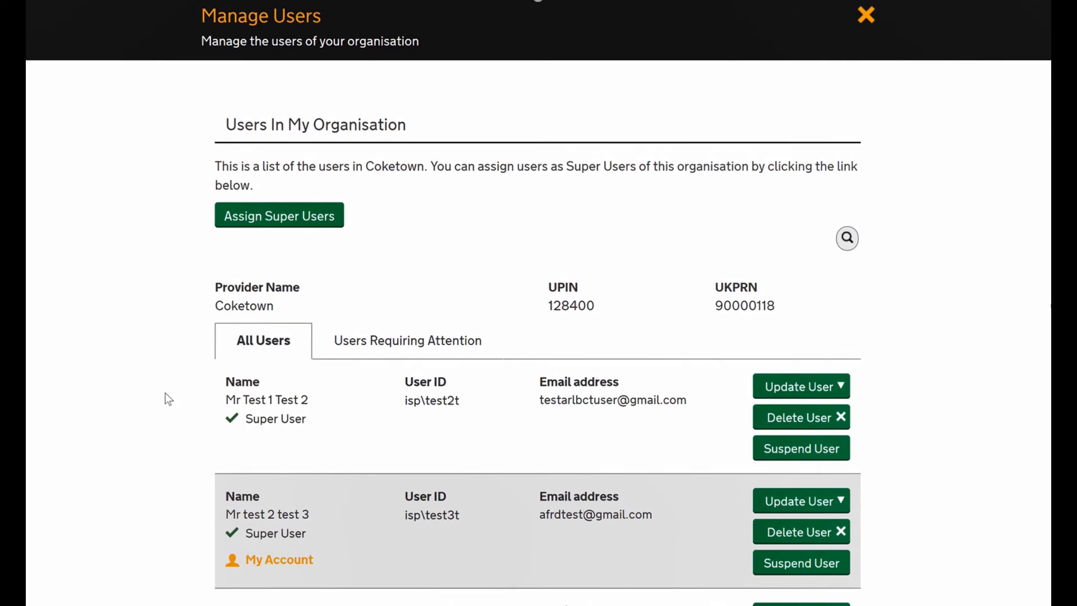
Check LandB Test's Approved tab lists Academy Budget Forecast Approver and Land and Buildings Approver
{"action": "scroll", "coordinate": [162, 393], "scroll_direction": "down", "scroll_amount": 4}
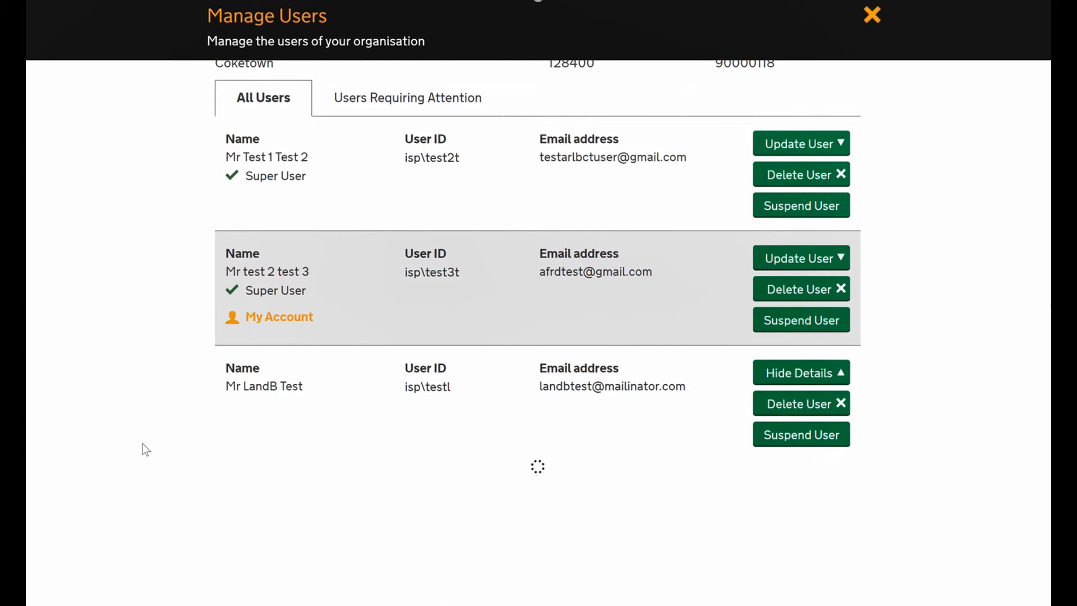
{"action": "scroll", "coordinate": [144, 446], "scroll_direction": "down", "scroll_amount": 3}
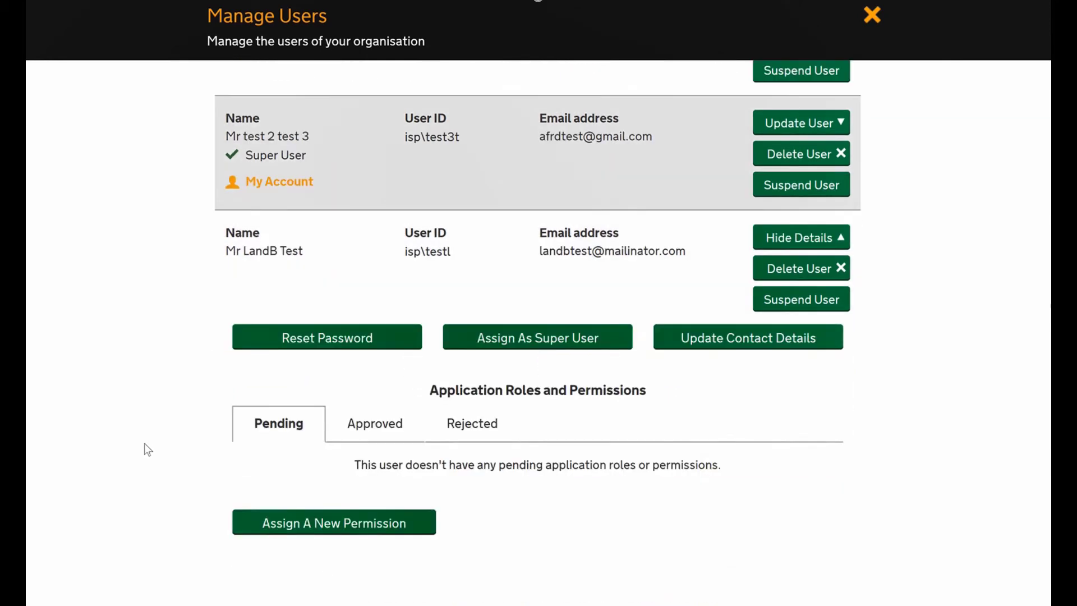
{"action": "scroll", "coordinate": [377, 422], "scroll_direction": "down", "scroll_amount": 1}
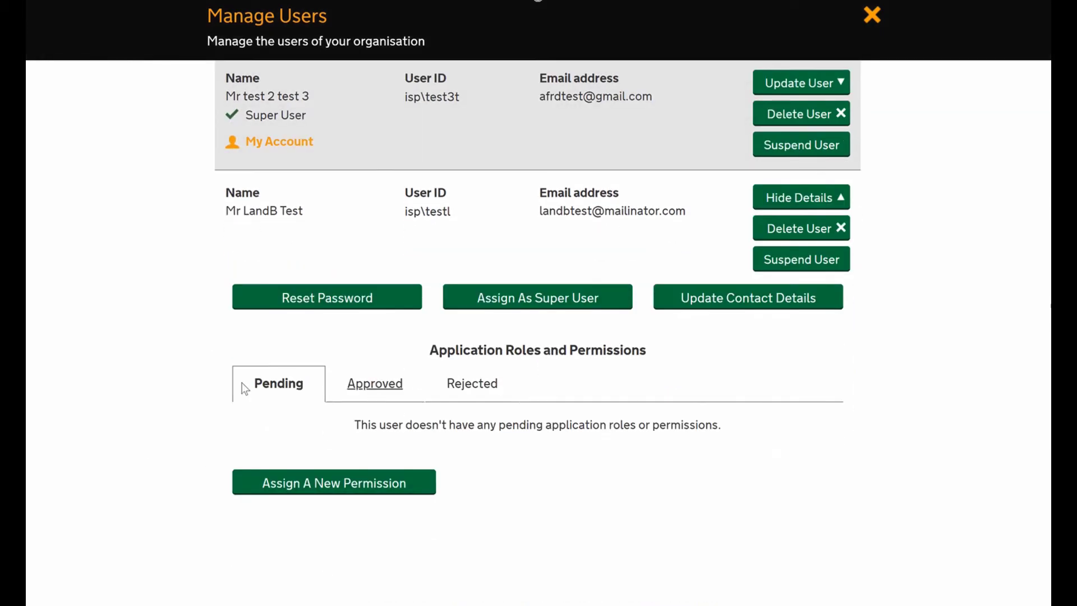
{"action": "left_click", "coordinate": [365, 391]}
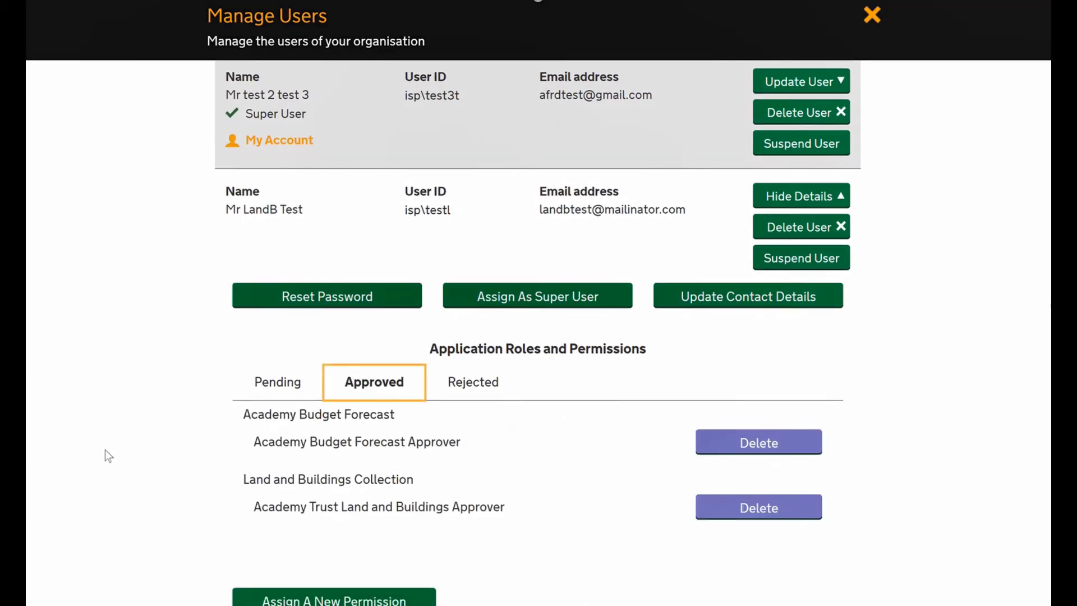
{"action": "scroll", "coordinate": [159, 453], "scroll_direction": "down", "scroll_amount": 1}
{"action": "scroll", "coordinate": [614, 359], "scroll_direction": "down", "scroll_amount": 1}
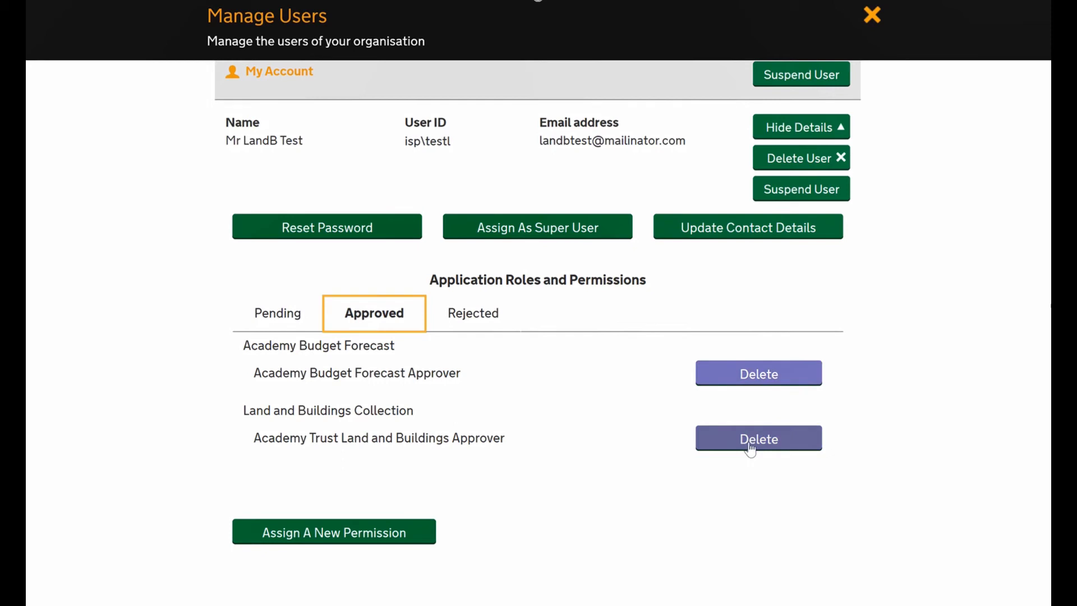
{"action": "scroll", "coordinate": [620, 483], "scroll_direction": "up", "scroll_amount": 1}
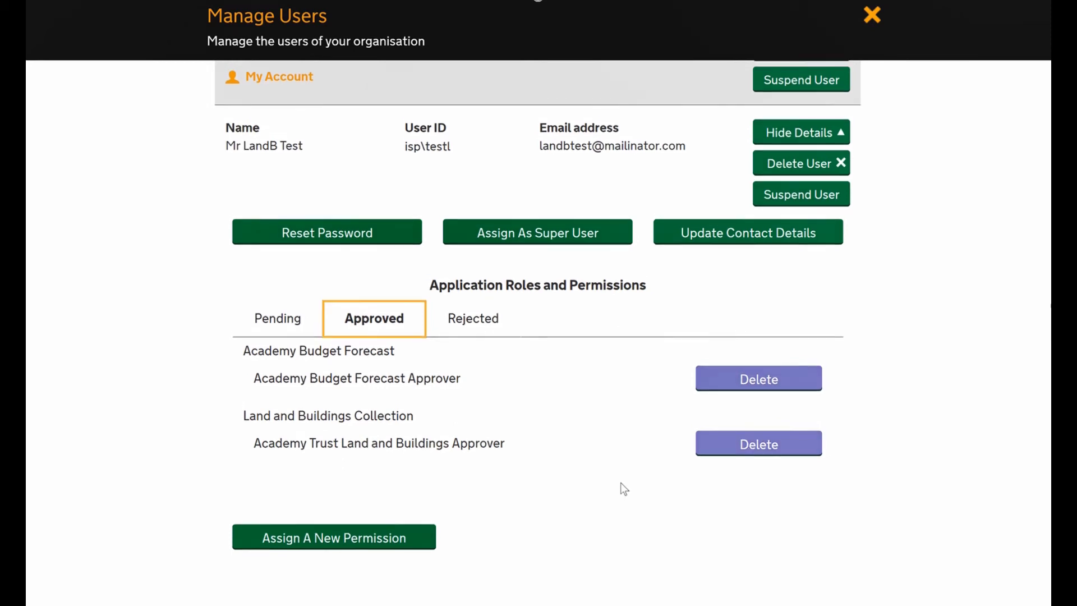
{"action": "scroll", "coordinate": [620, 481], "scroll_direction": "up", "scroll_amount": 1}
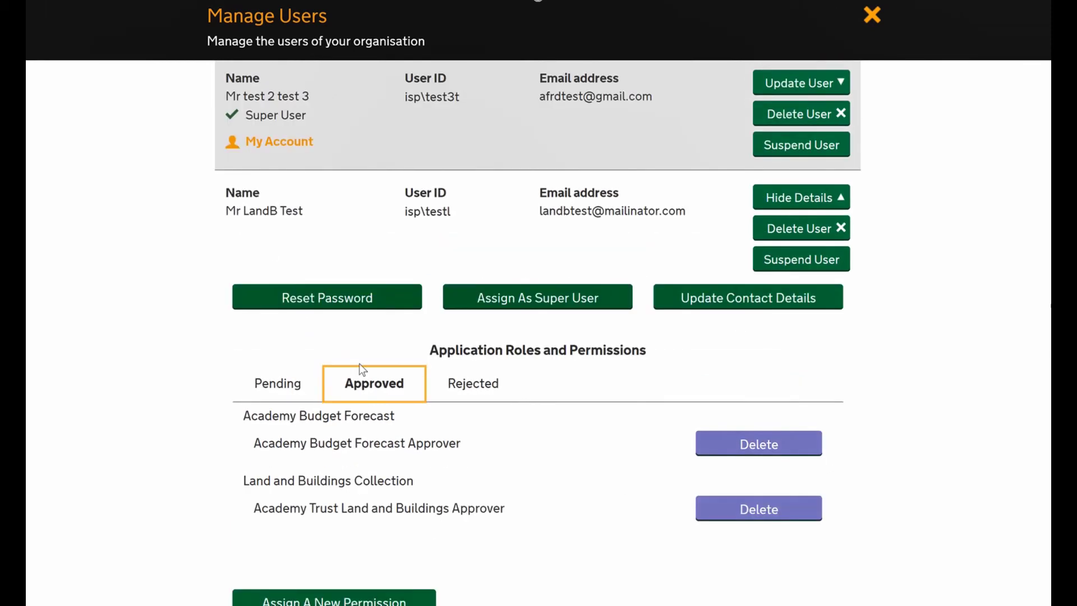
Assign LandB Test as Super User of Coketown and return to the top of the list
{"action": "left_click", "coordinate": [543, 302]}
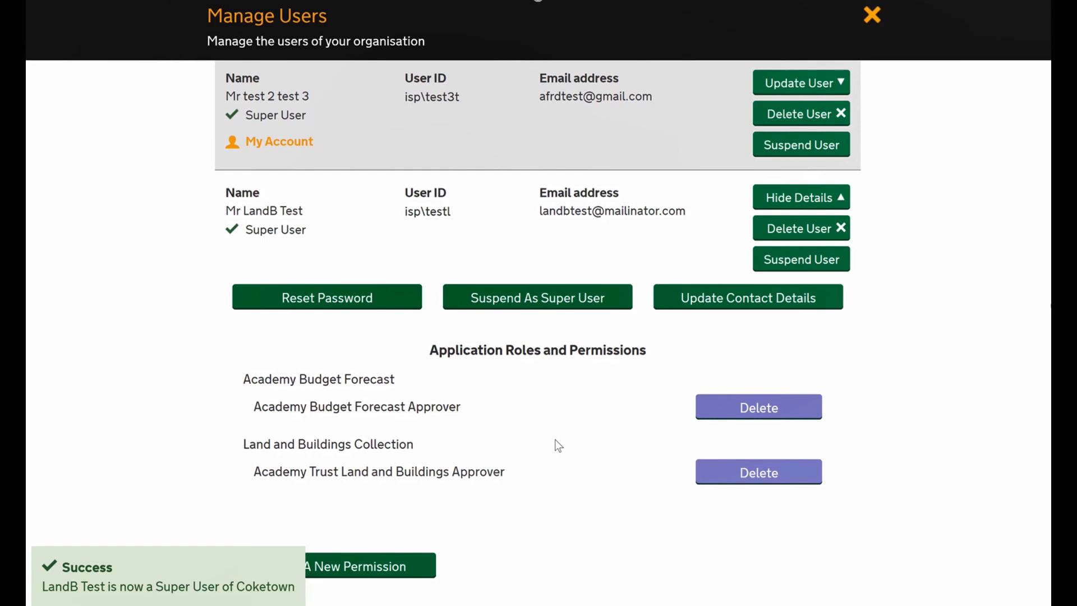
{"action": "scroll", "coordinate": [554, 439], "scroll_direction": "up", "scroll_amount": 7}
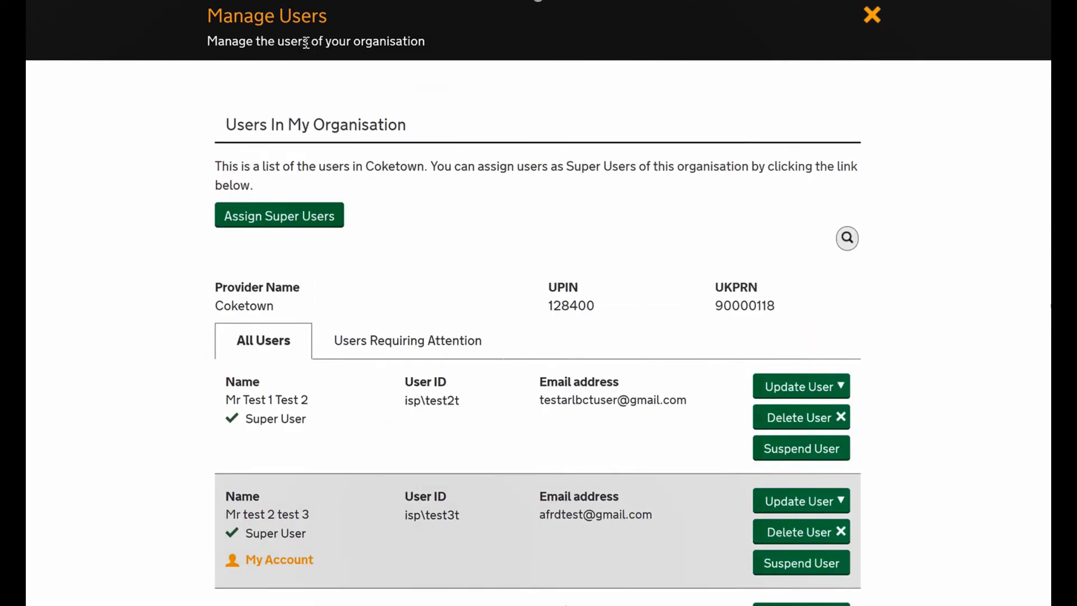
Close Manage Users with the orange X to get back to the IDAMS home page
{"action": "left_click", "coordinate": [873, 16]}
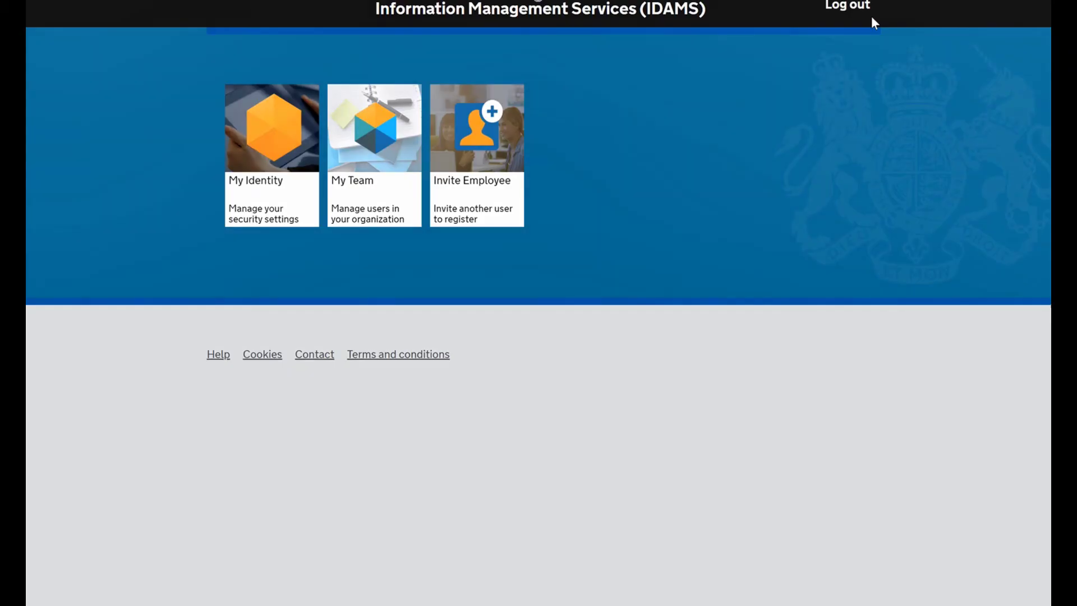